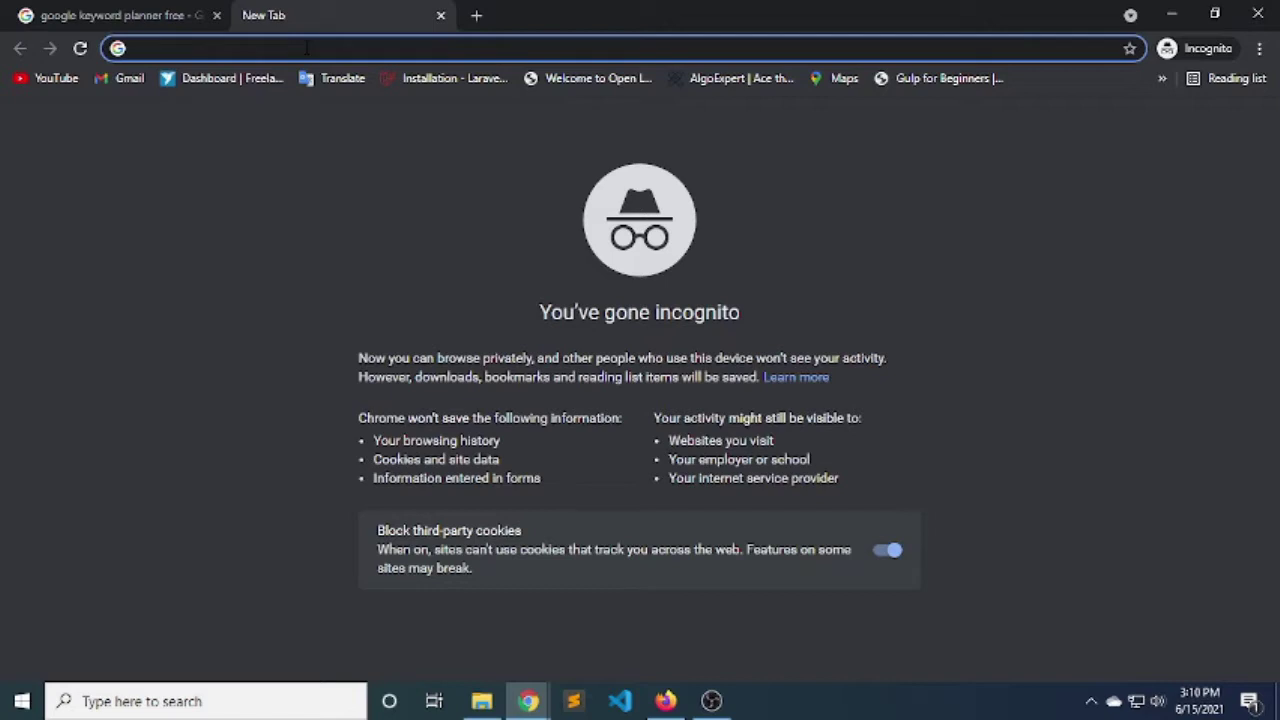
Search Google for 'google keyword planner' in the incognito tab.
{"action": "type", "text": "google k"}
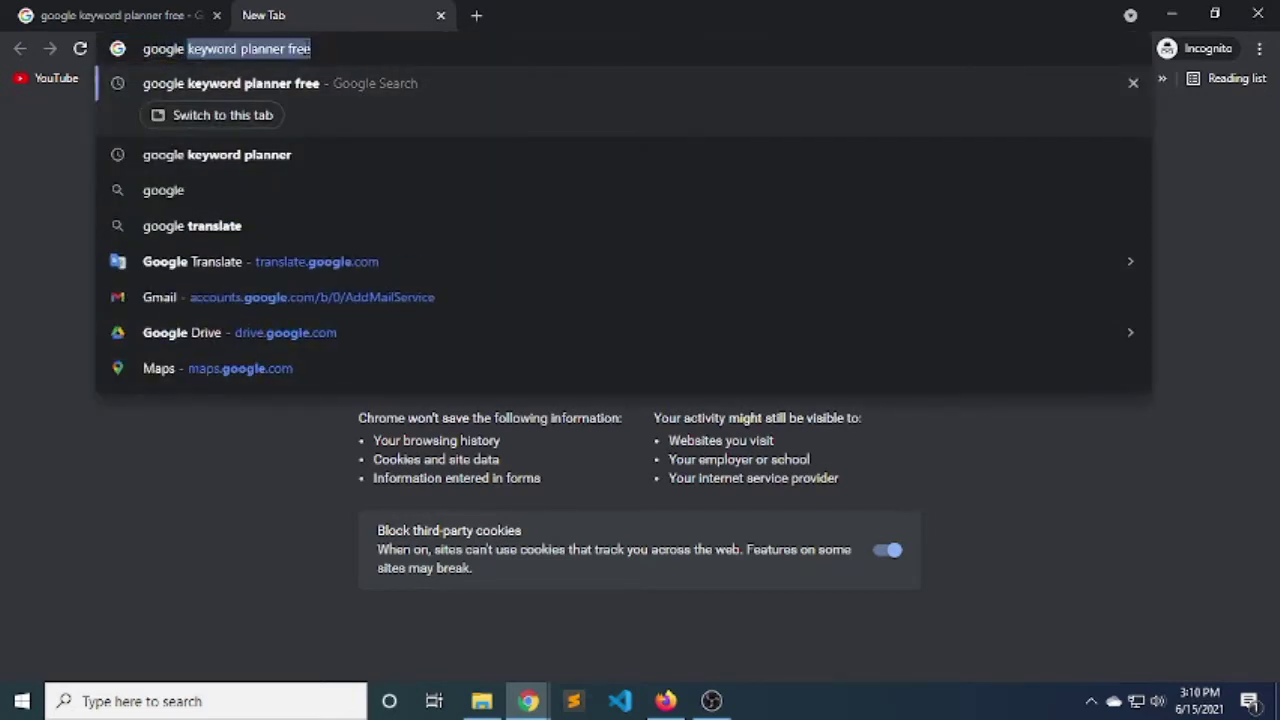
{"action": "type", "text": "eywor"}
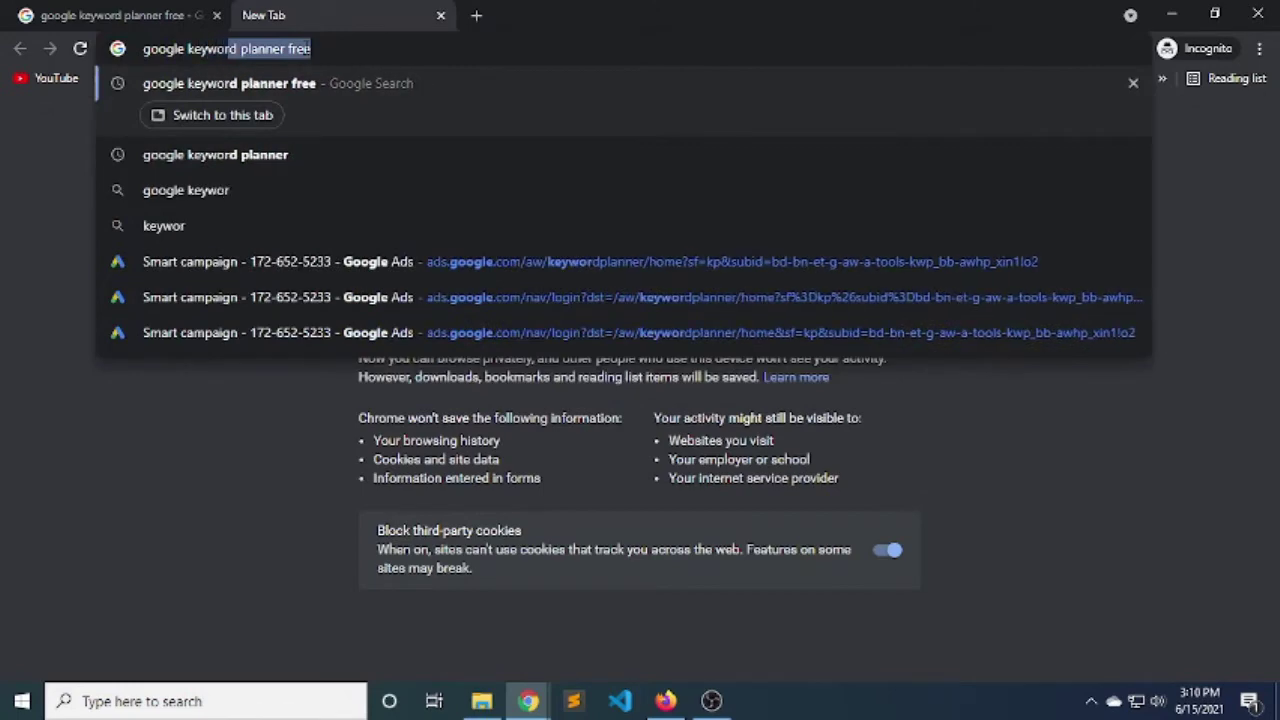
{"action": "type", "text": "d planner"}
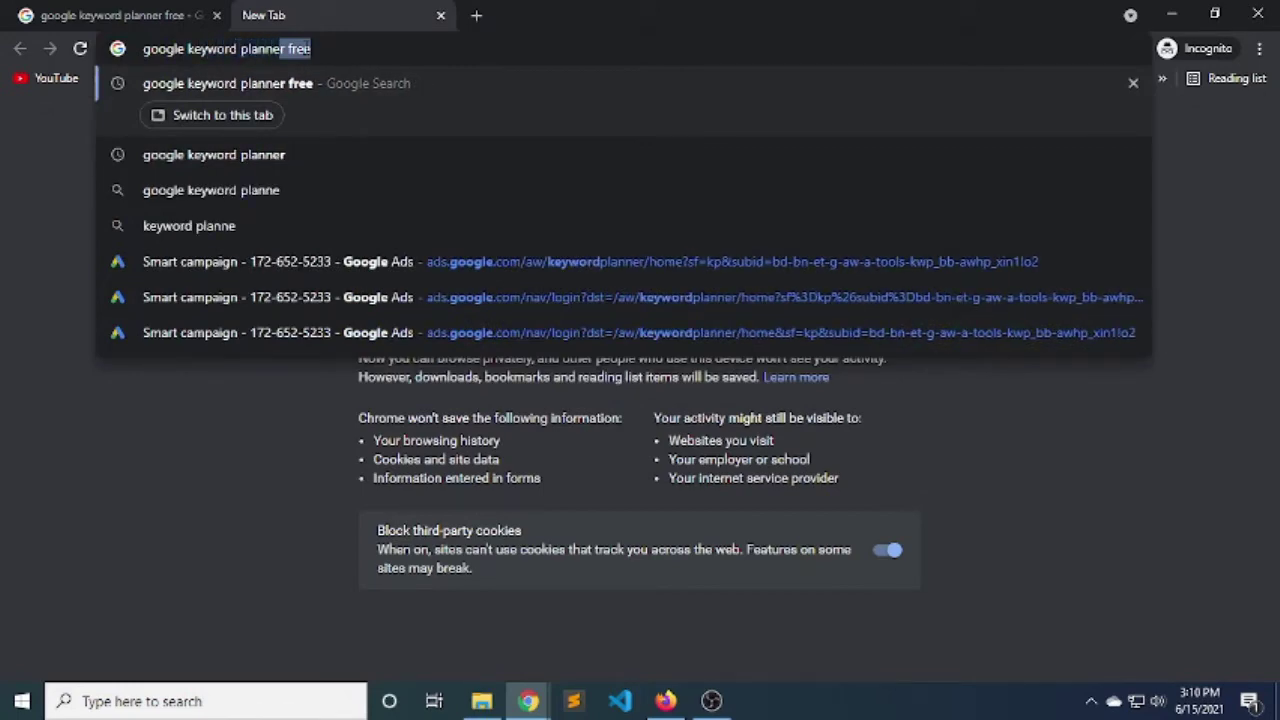
{"action": "key", "text": "Return"}
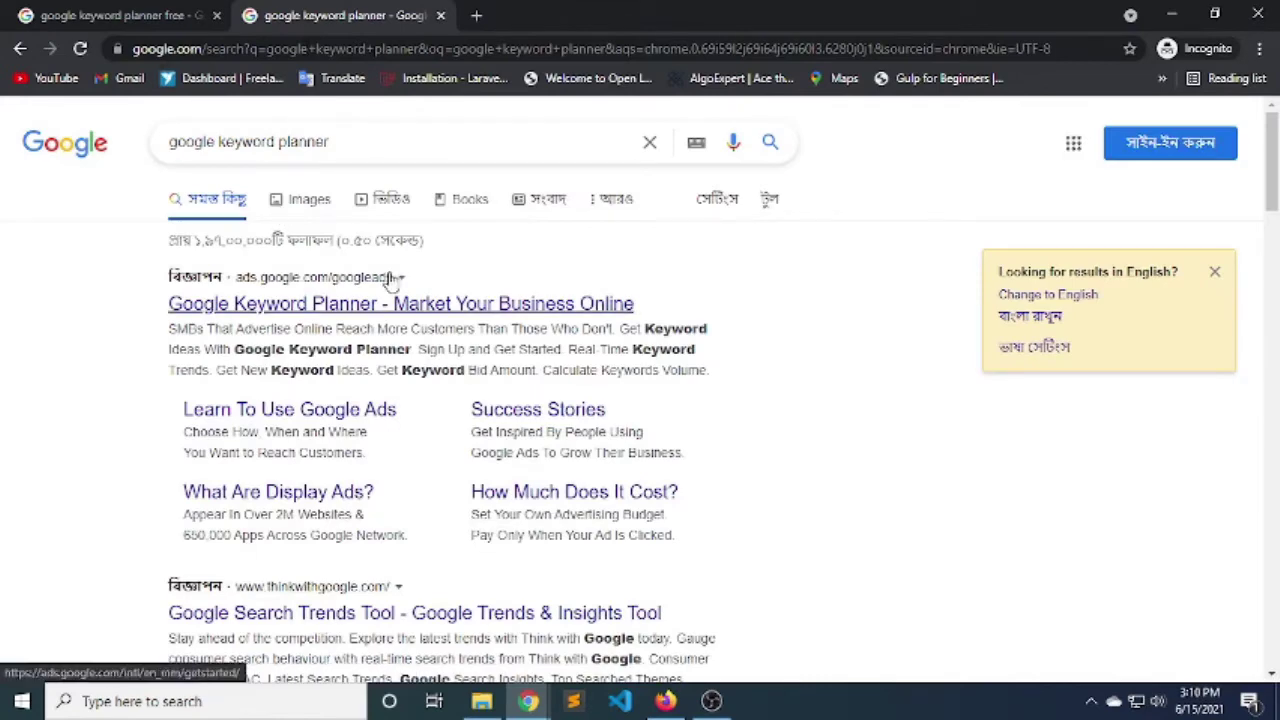
Open the 'Choose the Right Keywords' Google Ads result and continue to Go to Keyword Planner.
{"action": "scroll", "coordinate": [390, 283], "scroll_direction": "down", "scroll_amount": 4}
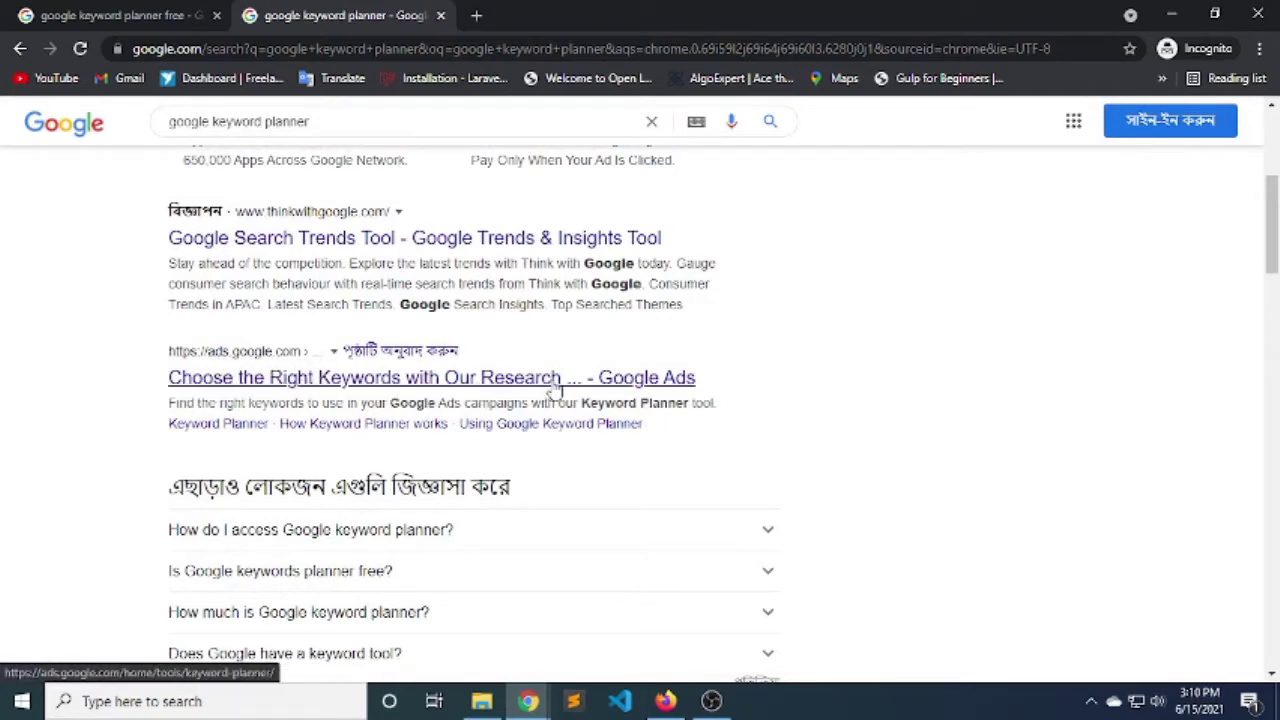
{"action": "left_click", "coordinate": [414, 380]}
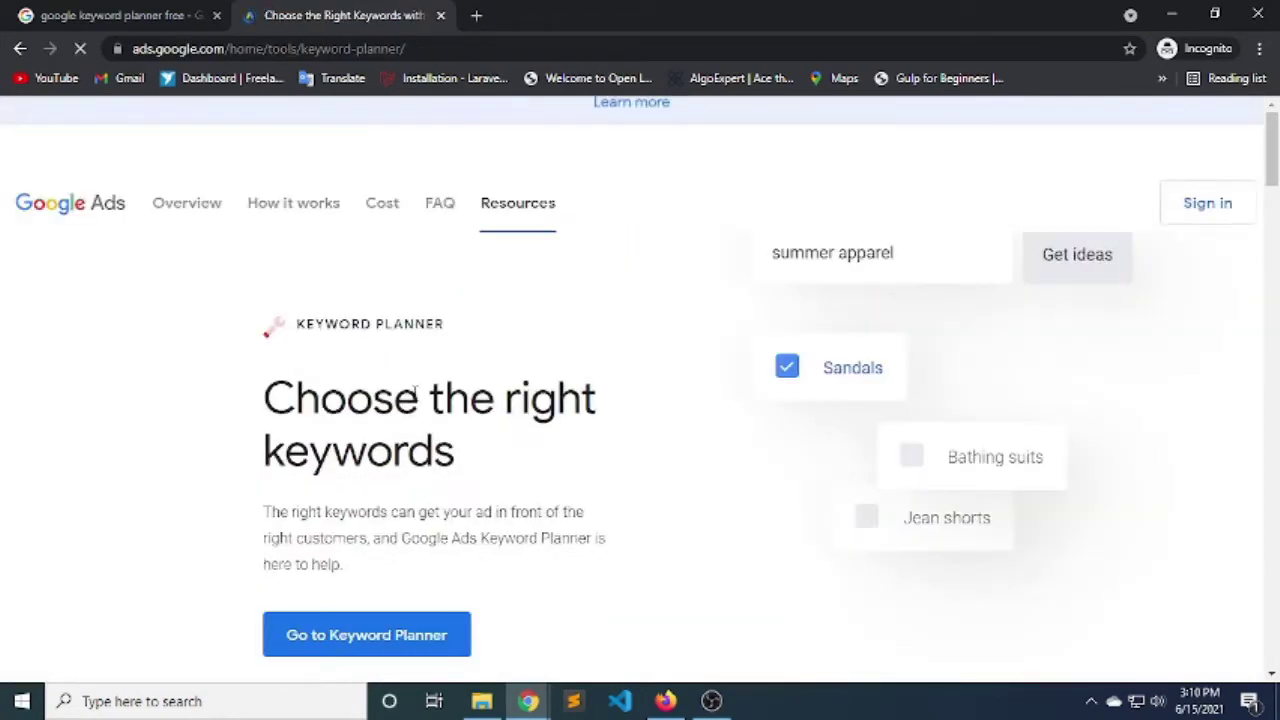
{"action": "scroll", "coordinate": [414, 390], "scroll_direction": "down", "scroll_amount": 3}
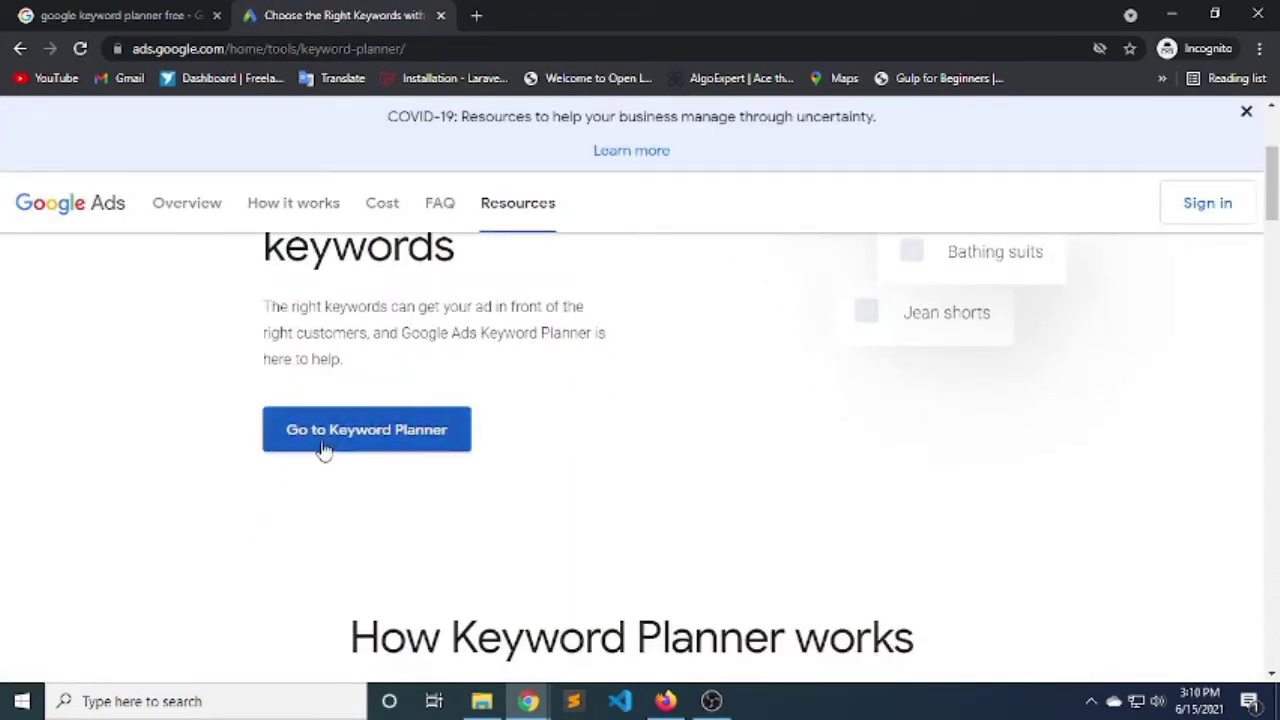
{"action": "left_click", "coordinate": [402, 442]}
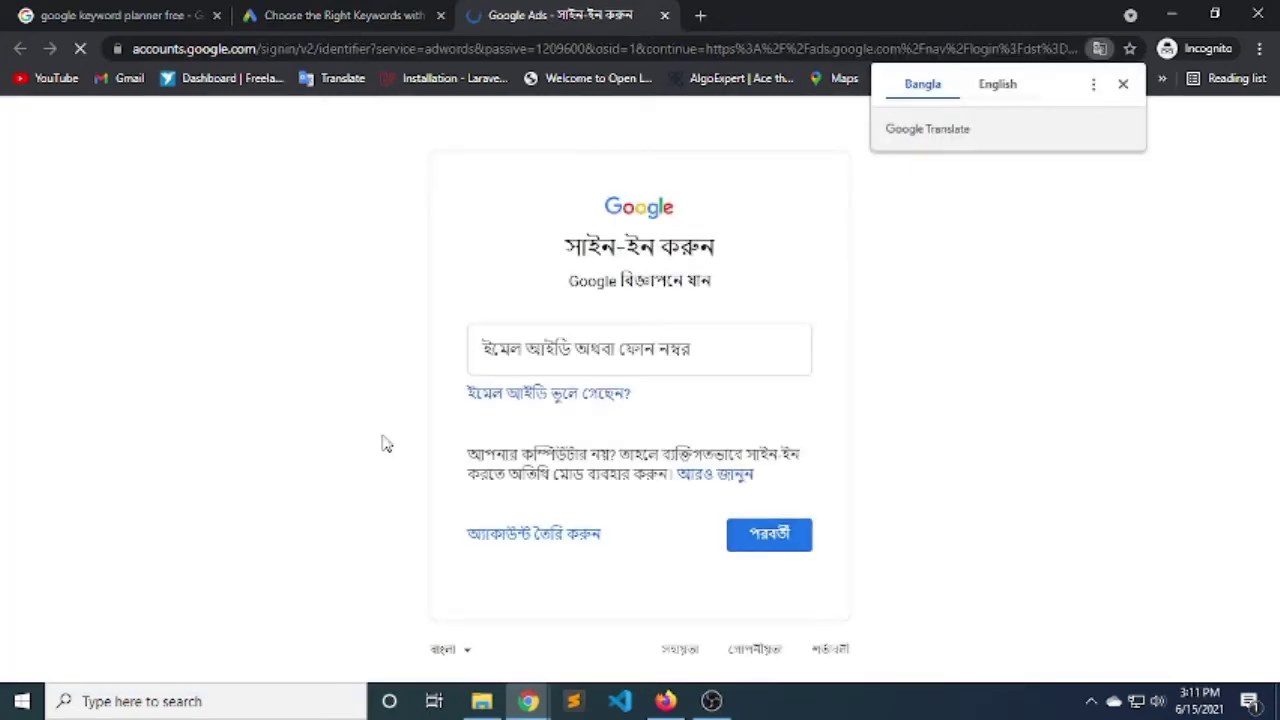
Switch the sign-in page language to English (United States).
{"action": "left_click", "coordinate": [443, 650]}
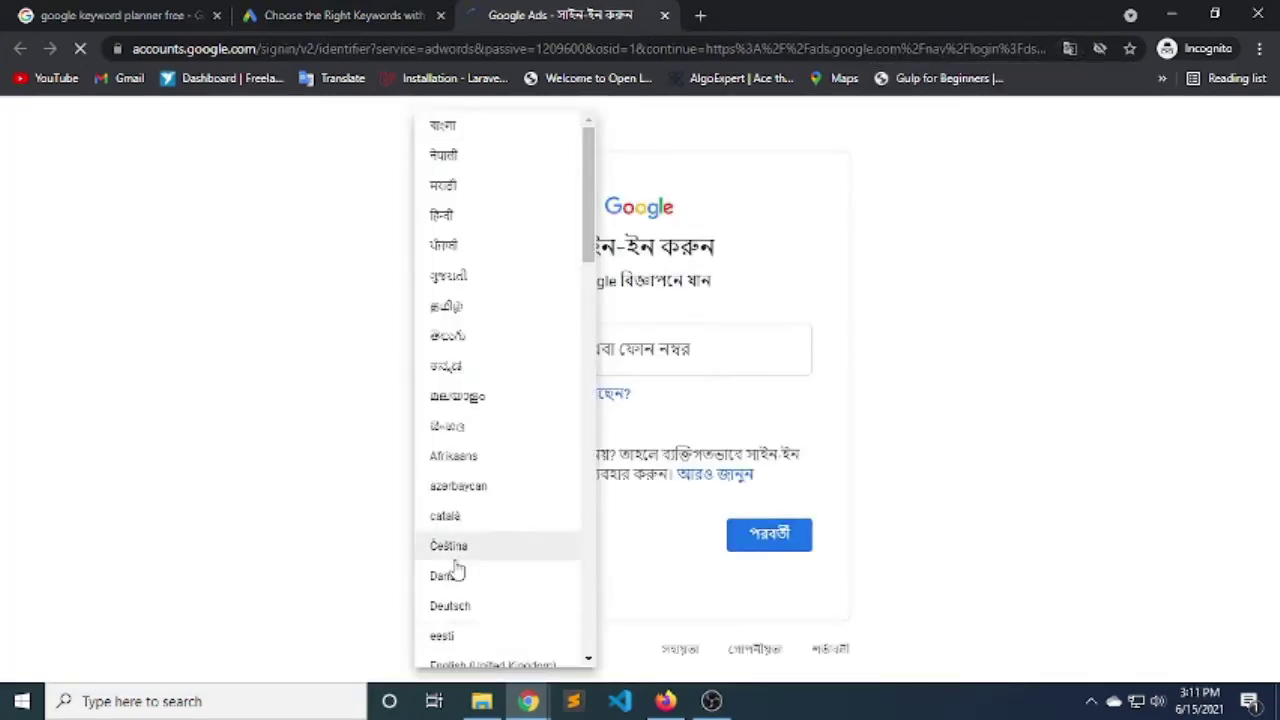
{"action": "scroll", "coordinate": [497, 645], "scroll_direction": "down", "scroll_amount": 1}
{"action": "left_click", "coordinate": [500, 603]}
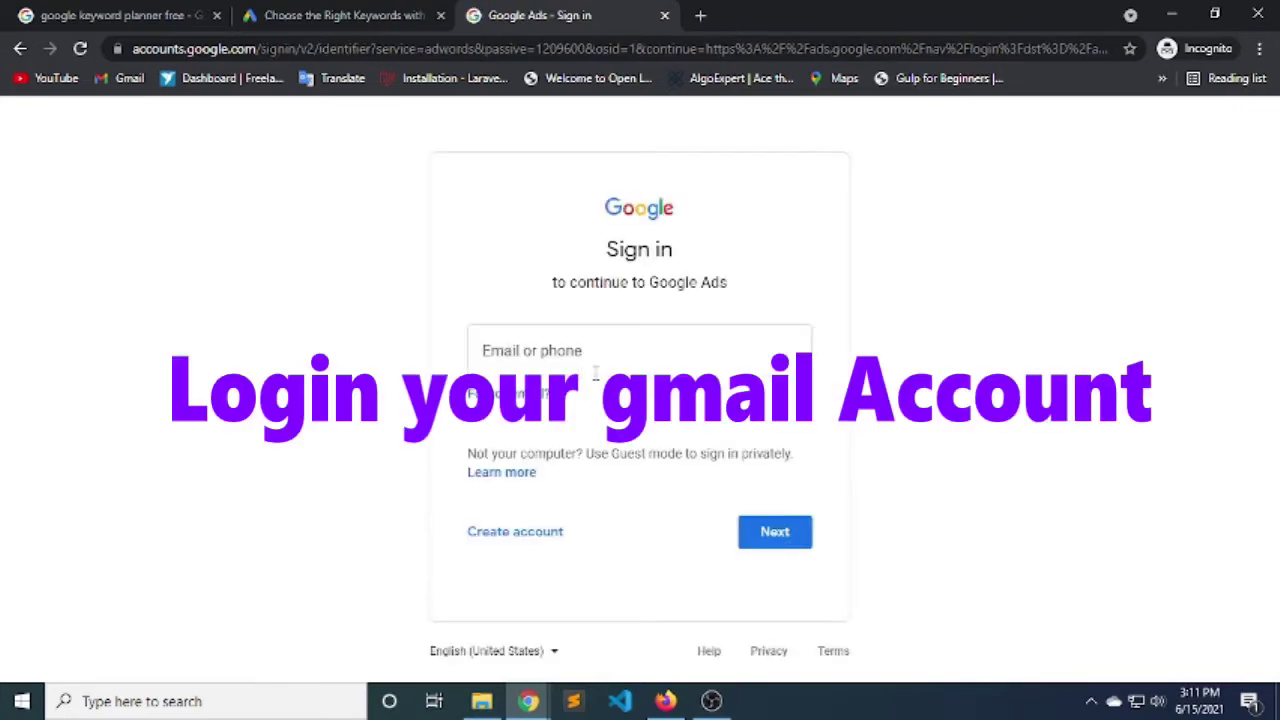
Sign in with the account's e-mail username and password.
{"action": "left_click", "coordinate": [571, 333]}
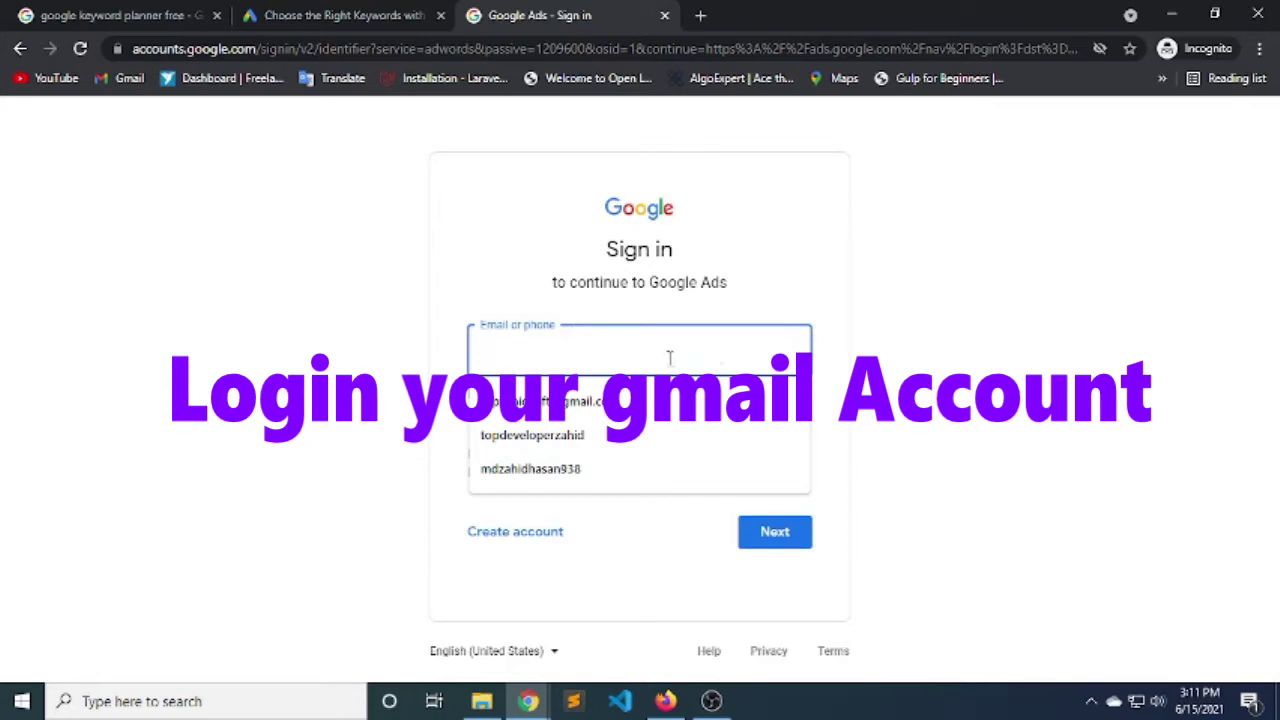
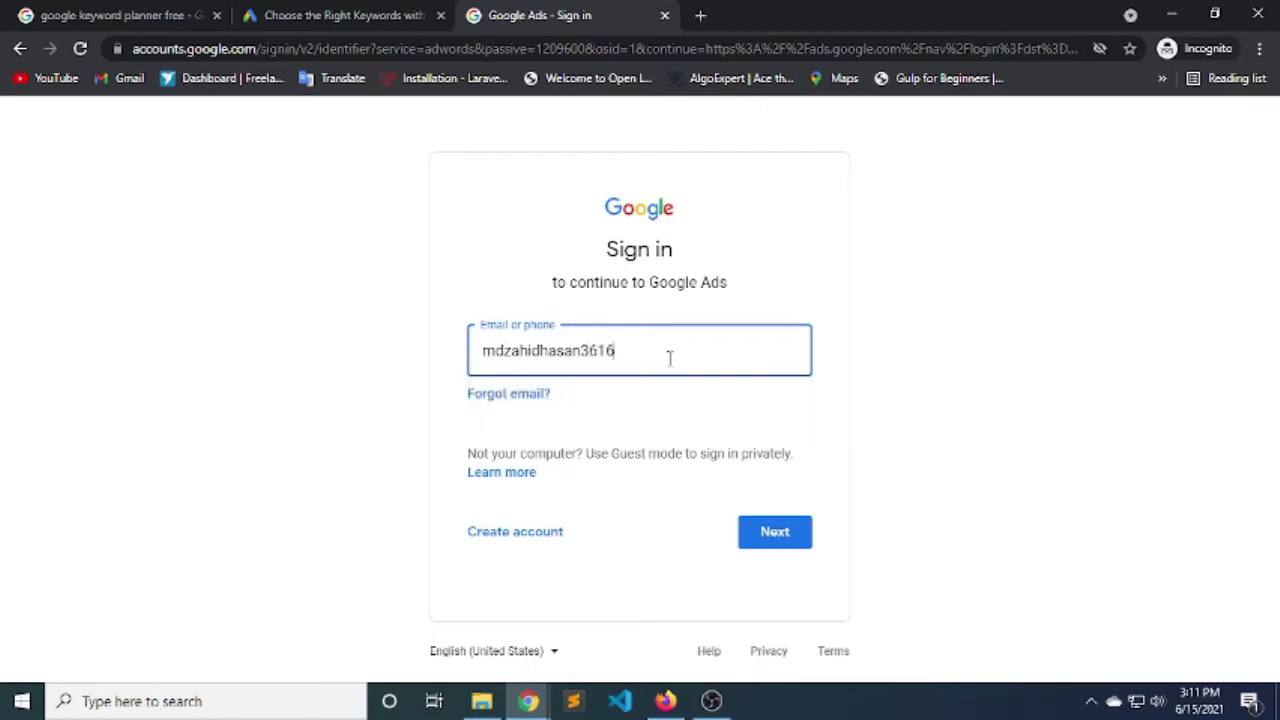
{"action": "key", "text": "Return"}
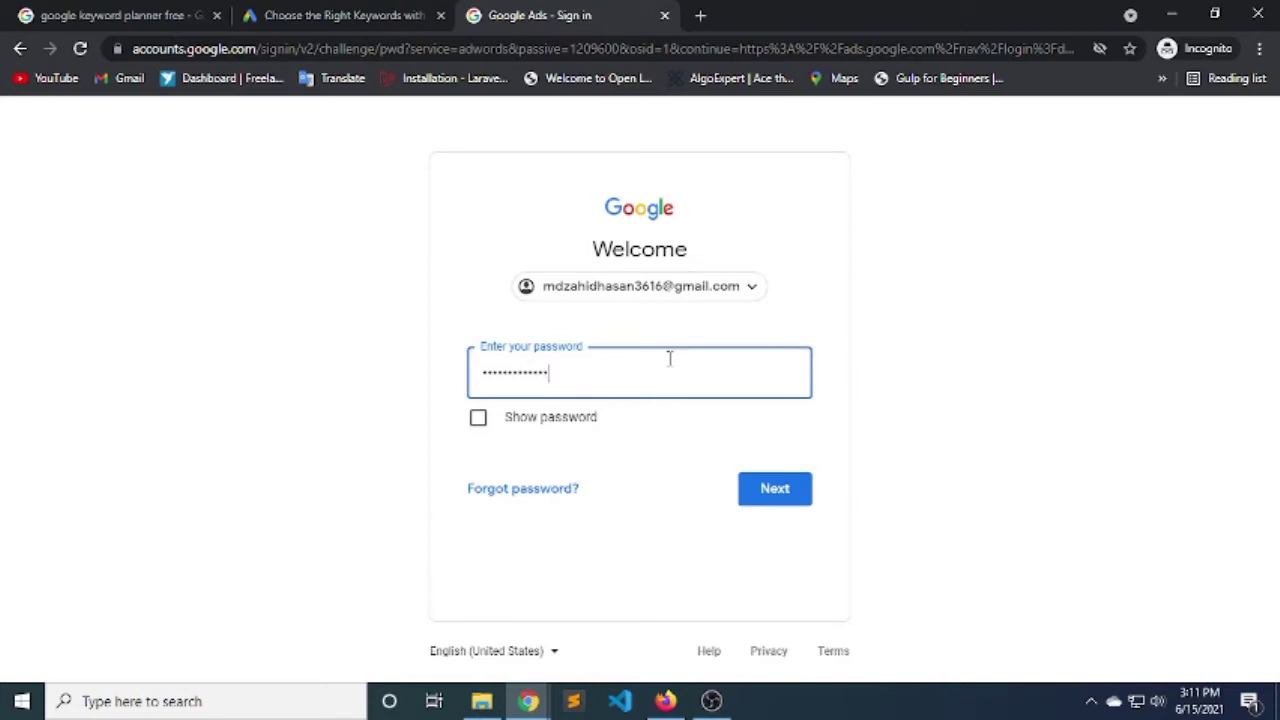
{"action": "key", "text": "Return"}
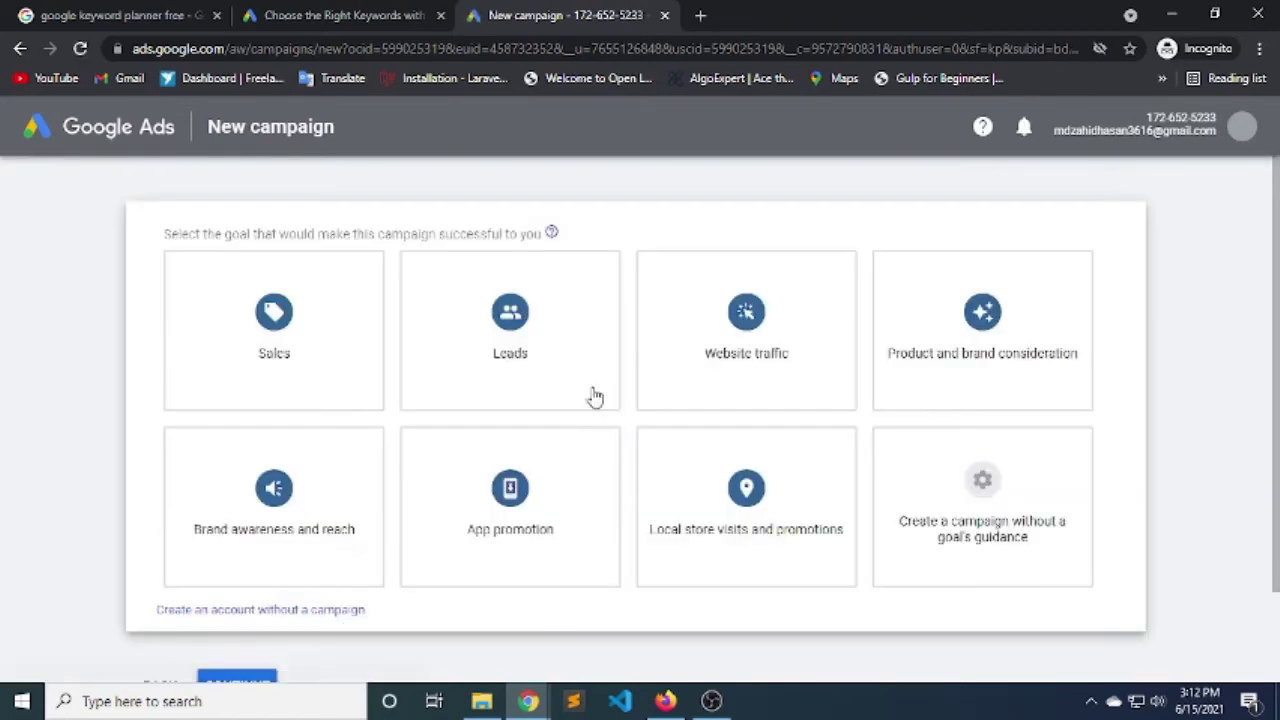
Pick Sales as the campaign goal.
{"action": "left_click", "coordinate": [253, 314]}
{"action": "scroll", "coordinate": [253, 314], "scroll_direction": "down", "scroll_amount": 1}
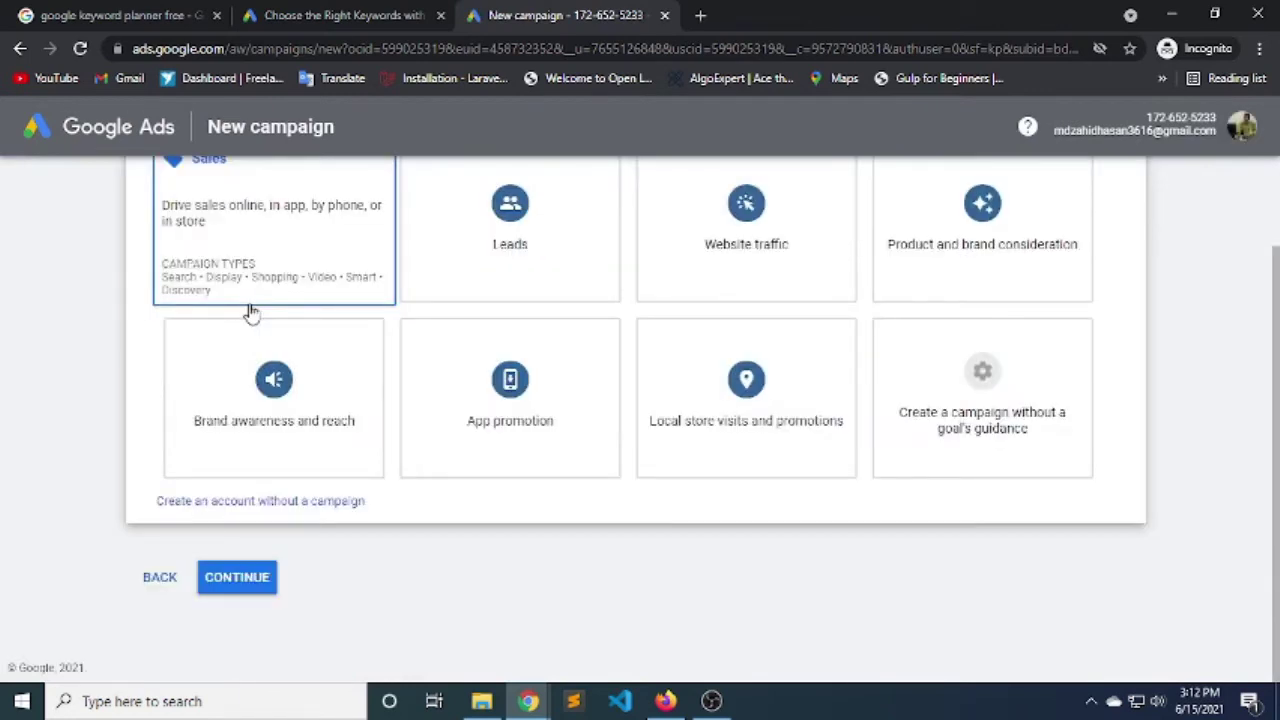
{"action": "scroll", "coordinate": [192, 547], "scroll_direction": "up", "scroll_amount": 1}
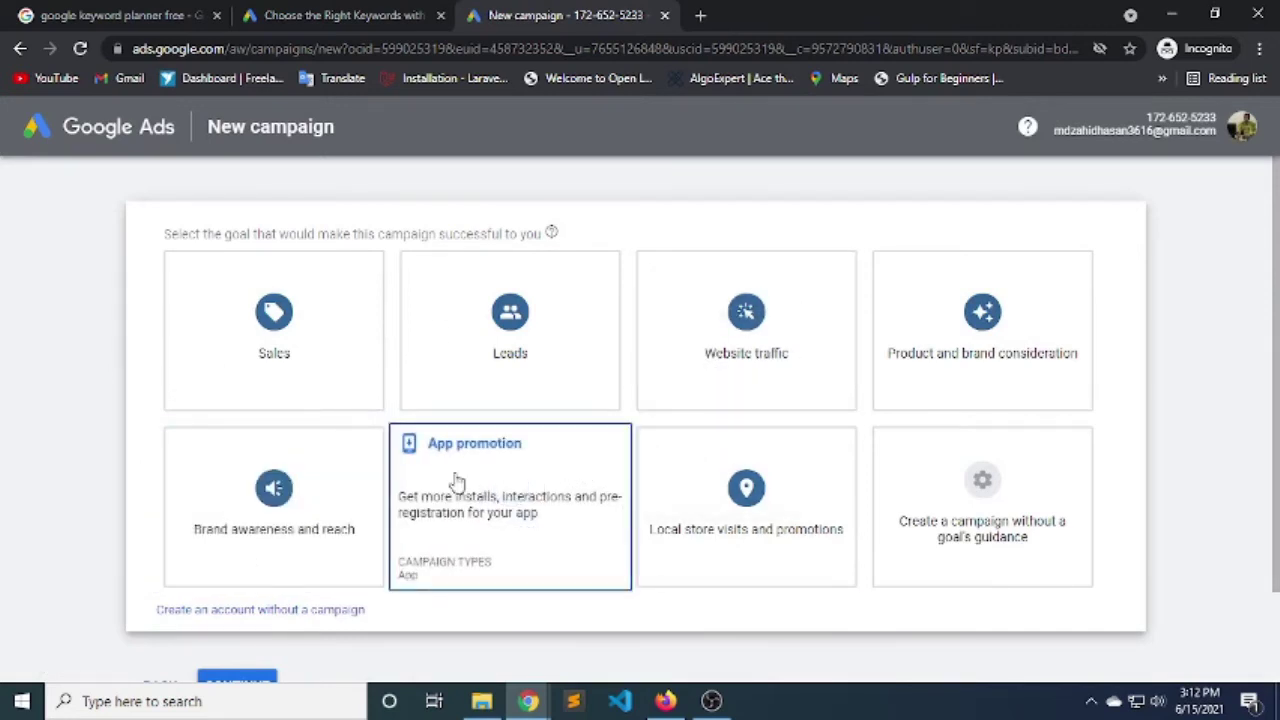
Permanently remove the setup-in-progress Google Ads account, then sign back in.
{"action": "left_click", "coordinate": [1242, 130]}
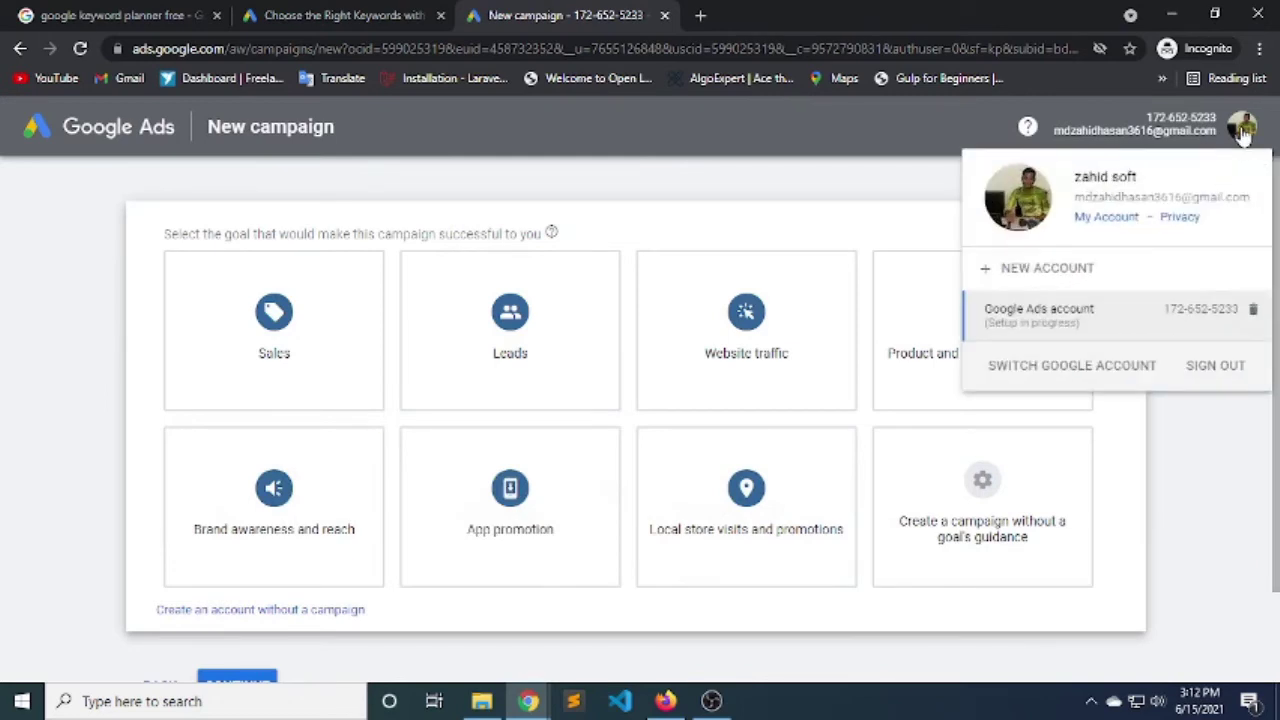
{"action": "left_click", "coordinate": [1246, 136]}
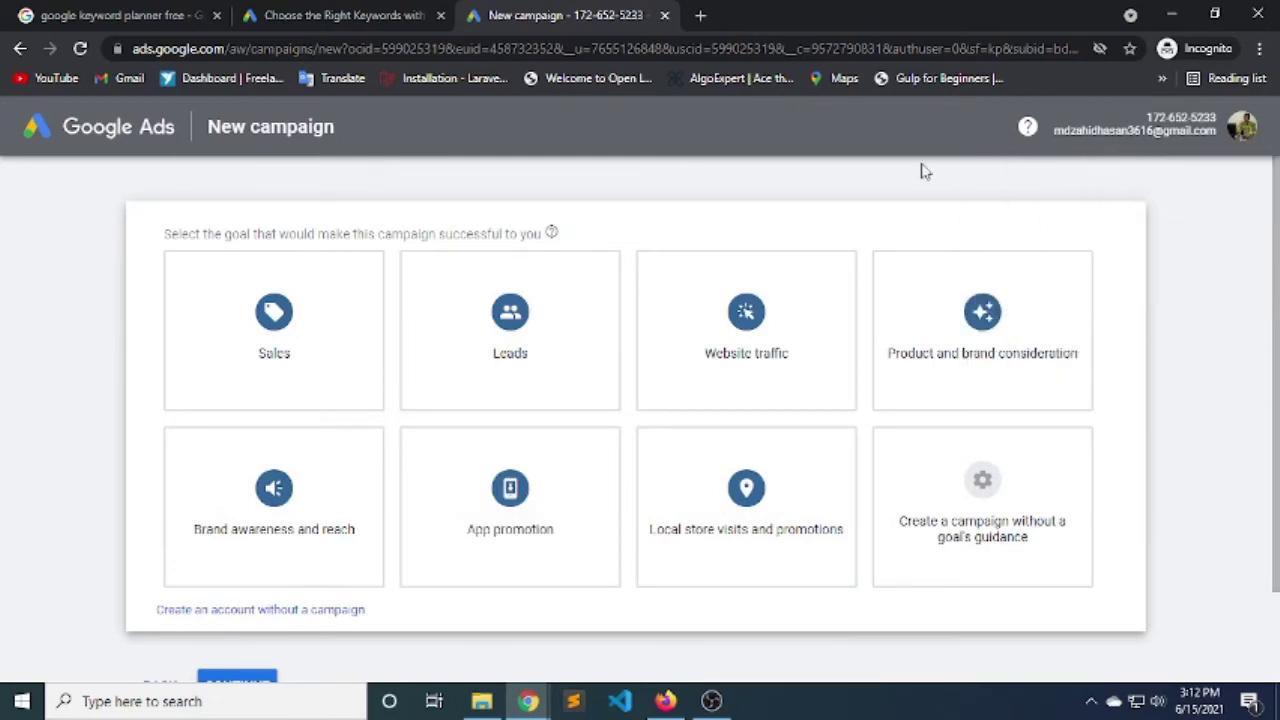
{"action": "left_click", "coordinate": [1246, 136]}
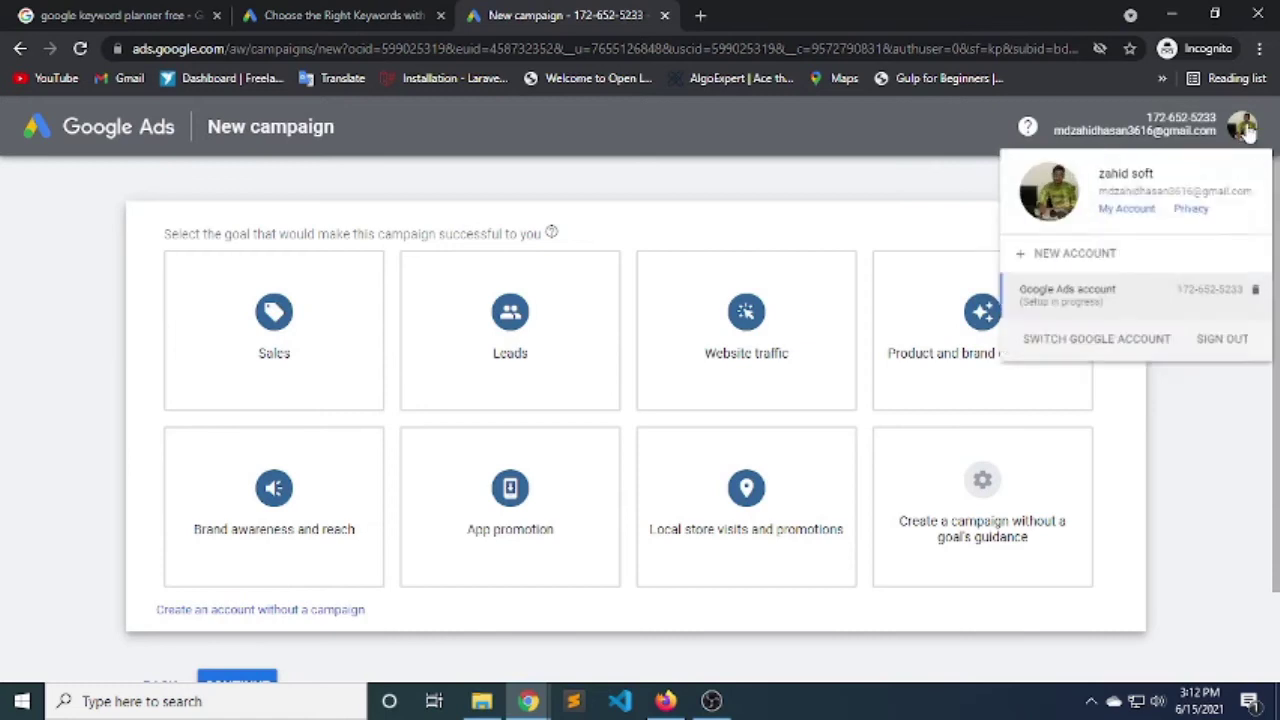
{"action": "left_click", "coordinate": [1253, 314]}
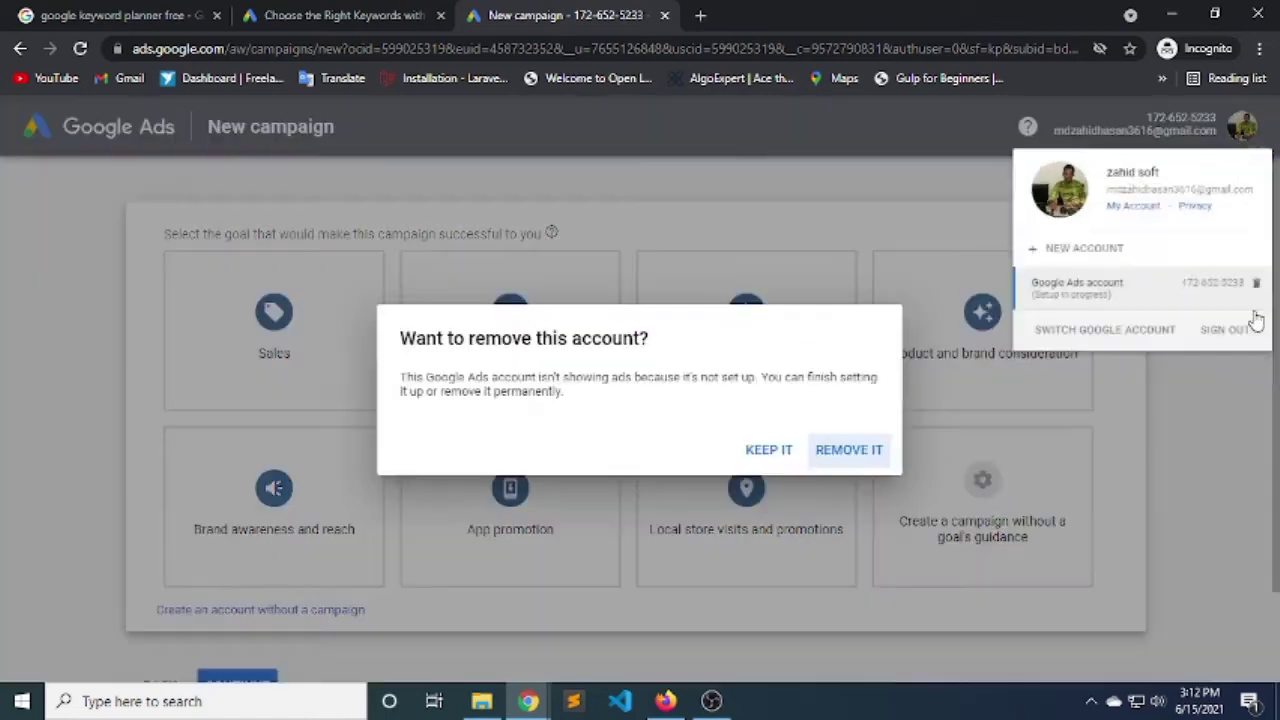
{"action": "left_click", "coordinate": [849, 451]}
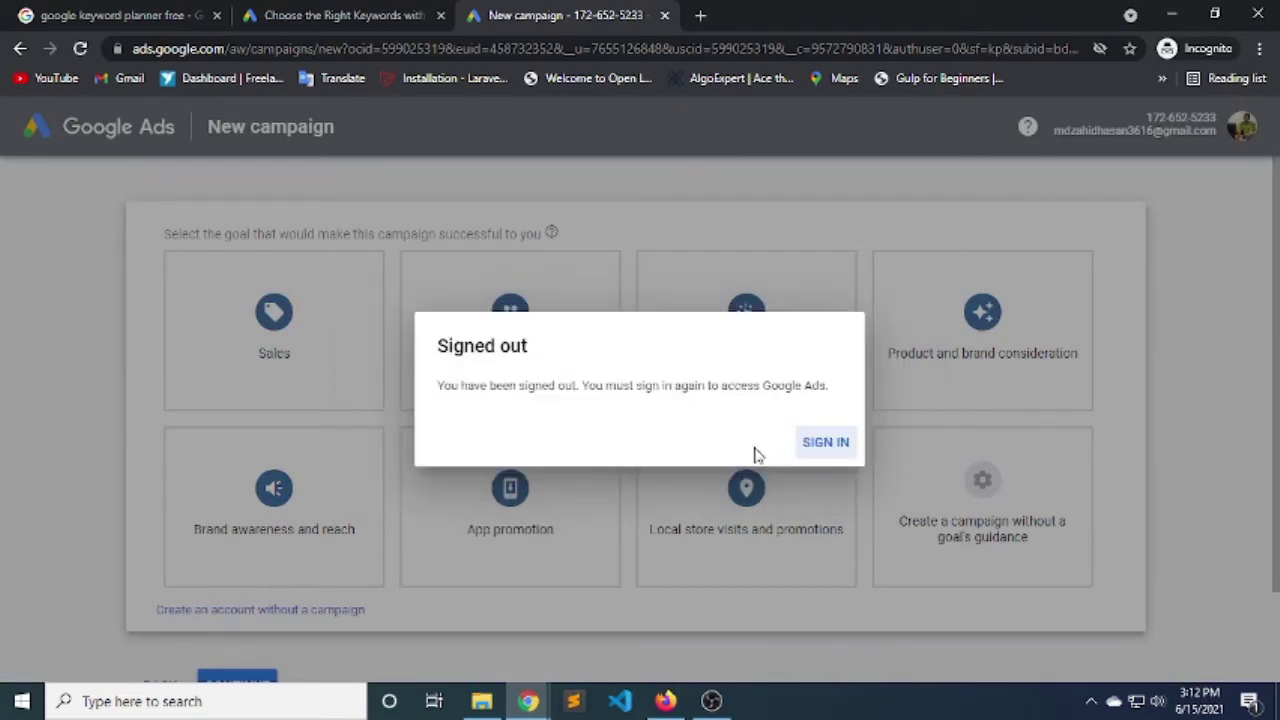
{"action": "left_click", "coordinate": [829, 449]}
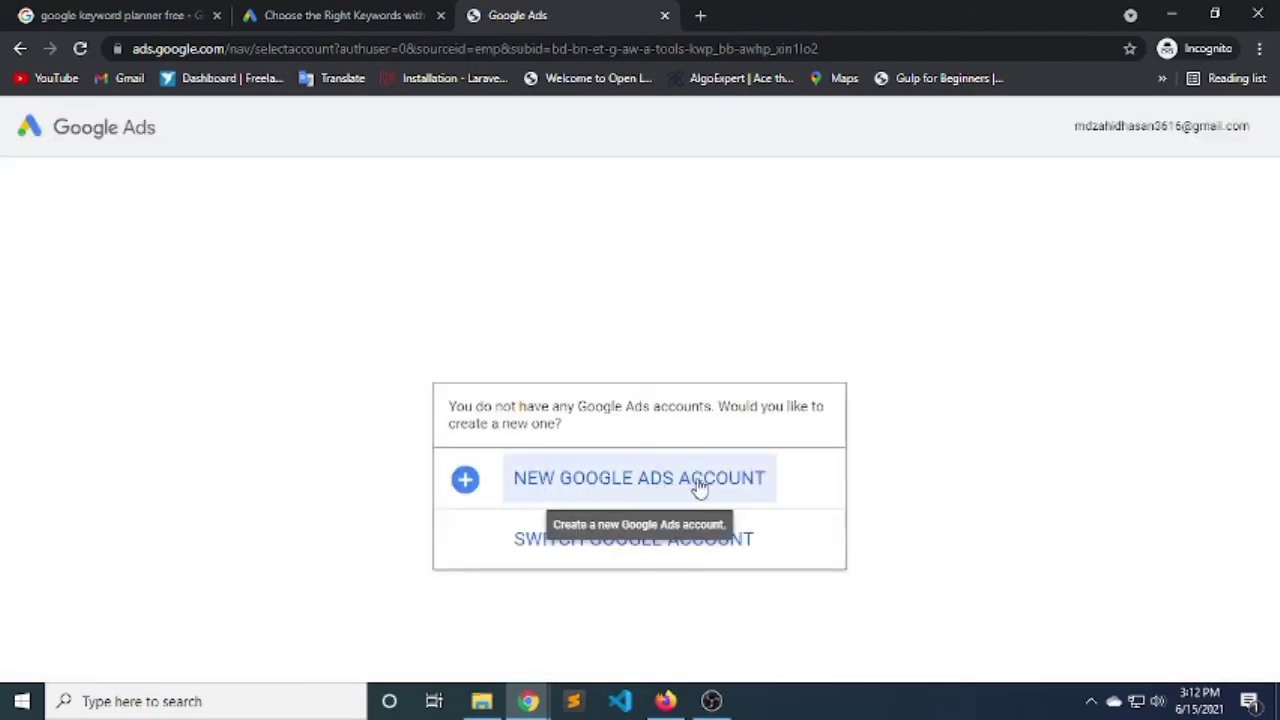
Start a new Google Ads account and switch setup to Expert Mode.
{"action": "left_click", "coordinate": [663, 488]}
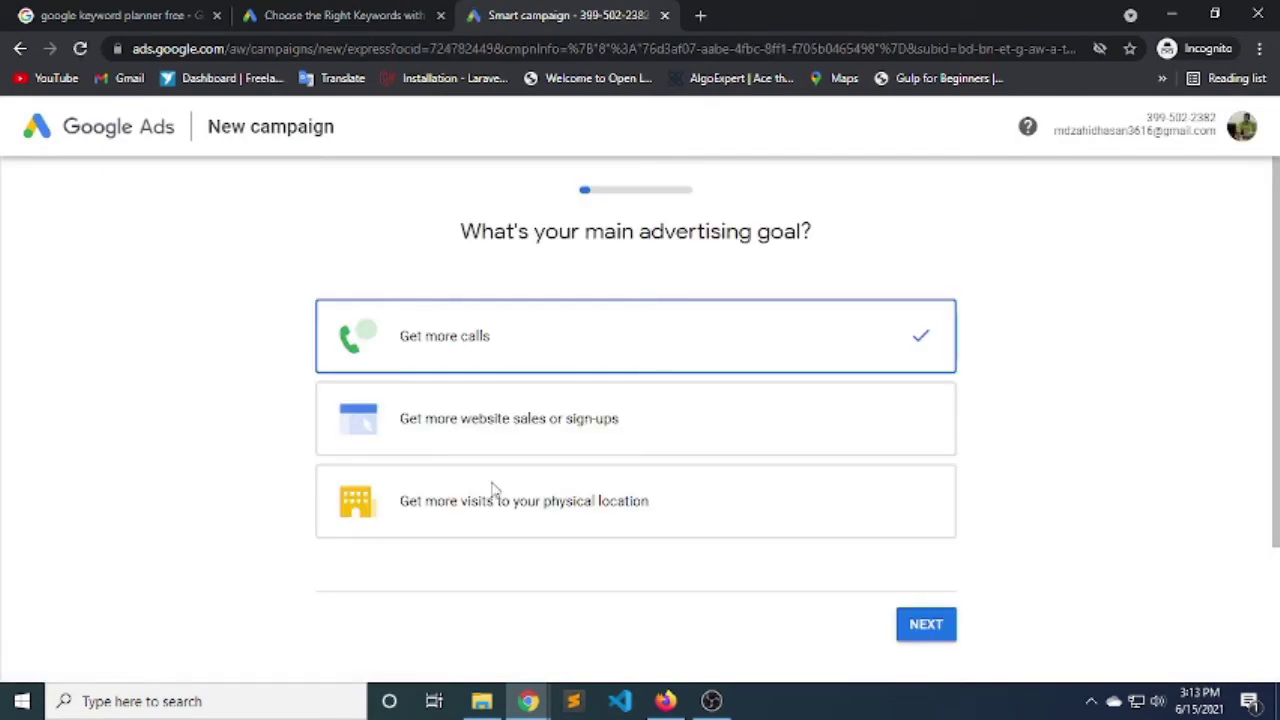
{"action": "scroll", "coordinate": [490, 488], "scroll_direction": "down", "scroll_amount": 2}
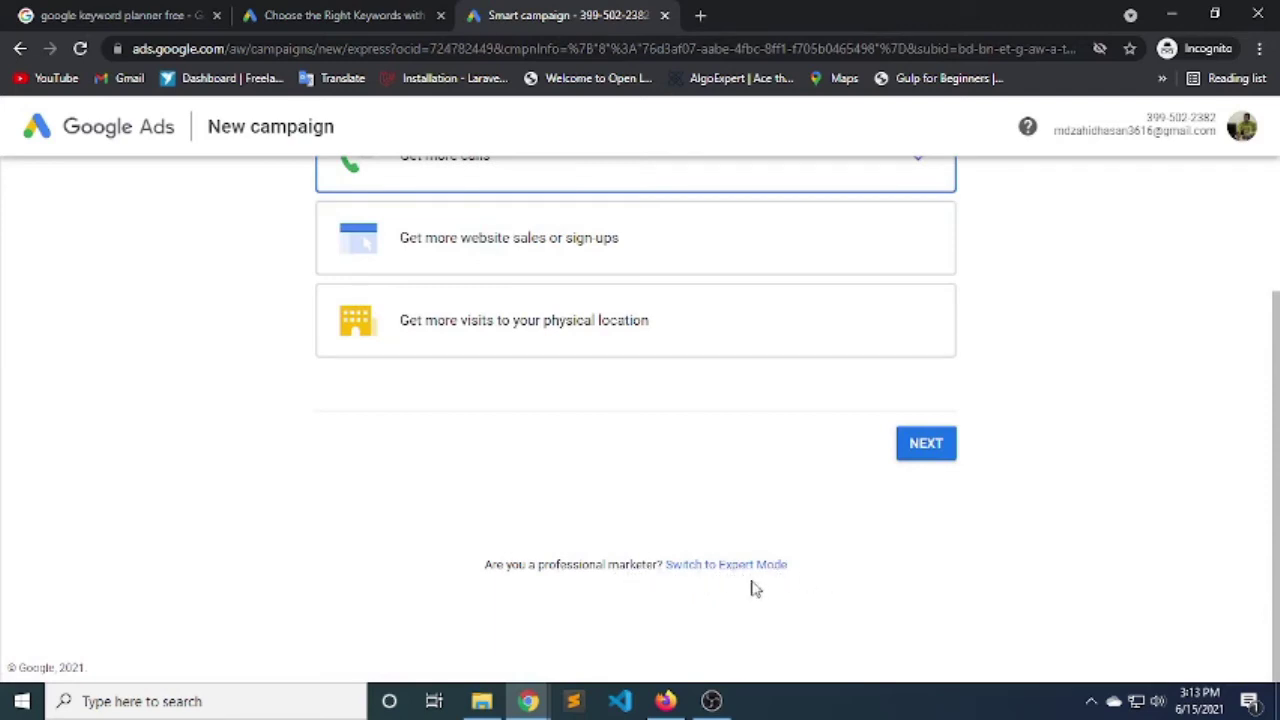
{"action": "left_click", "coordinate": [726, 566]}
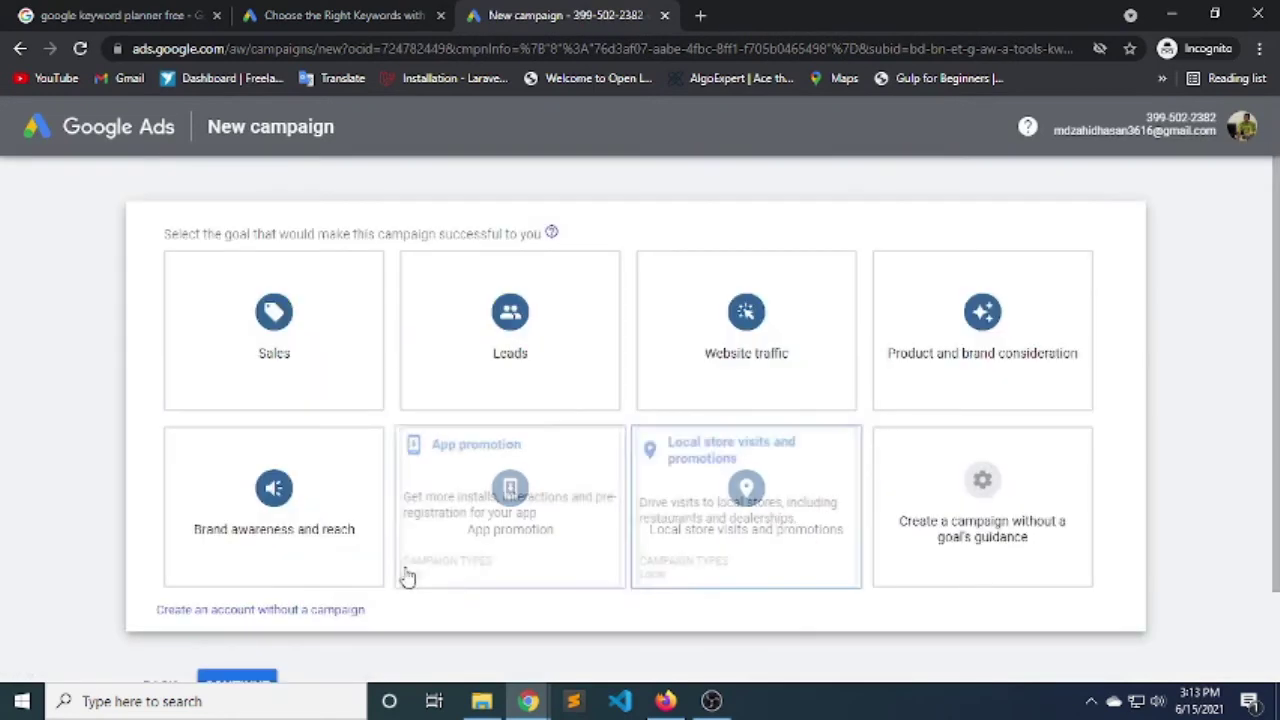
Choose to create the account without a campaign.
{"action": "scroll", "coordinate": [405, 578], "scroll_direction": "down", "scroll_amount": 2}
{"action": "scroll", "coordinate": [357, 590], "scroll_direction": "up", "scroll_amount": 2}
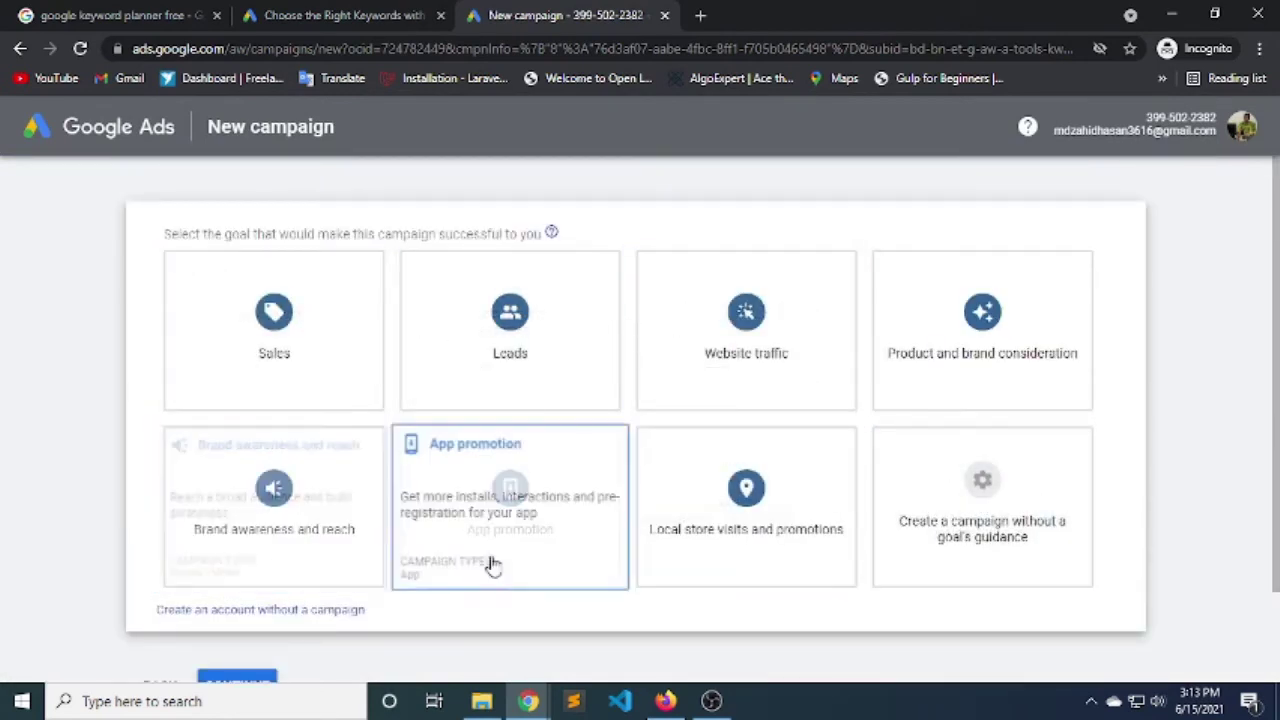
{"action": "scroll", "coordinate": [400, 600], "scroll_direction": "down", "scroll_amount": 2}
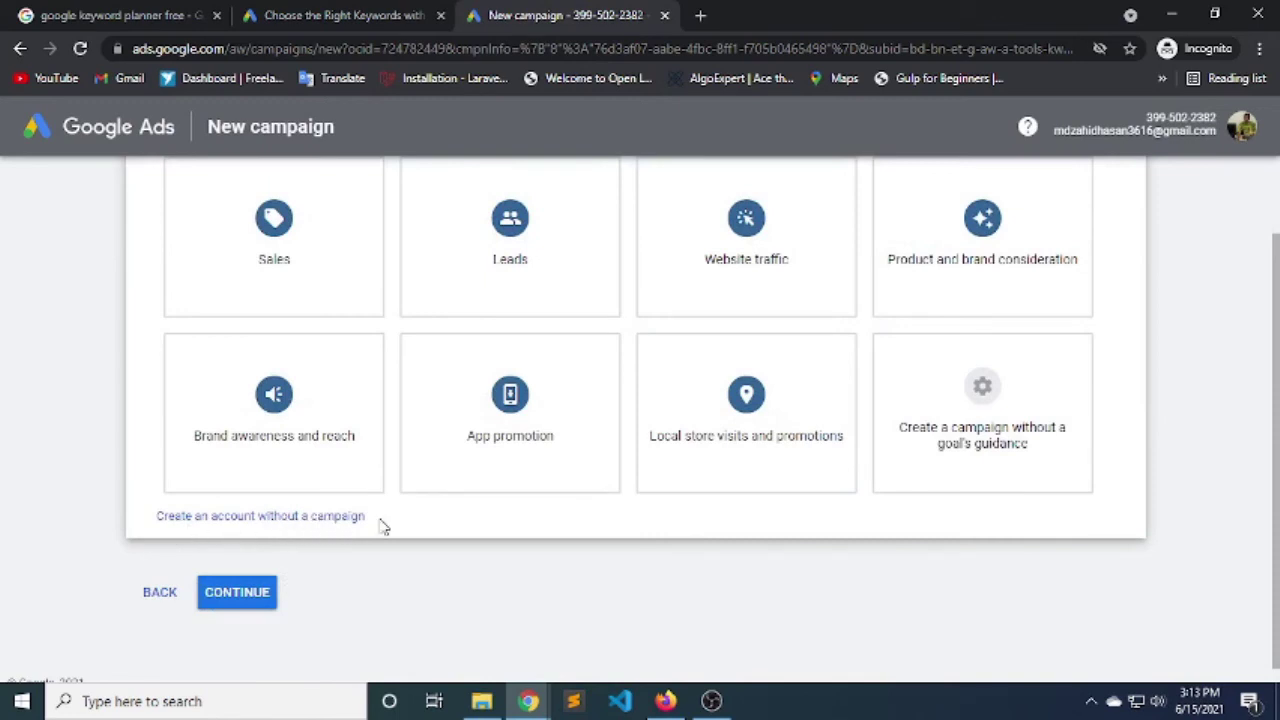
{"action": "left_click", "coordinate": [257, 518]}
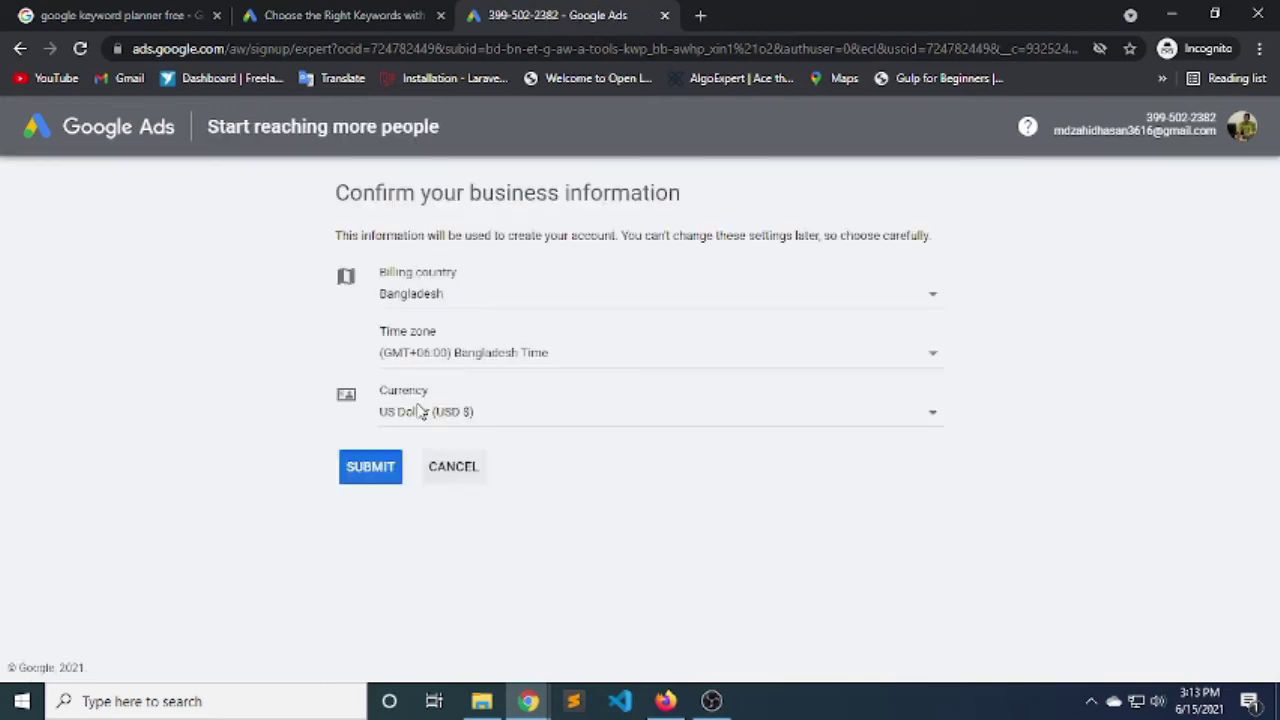
Submit the business information (Bangladesh, US Dollar) and explore the new account.
{"action": "left_click", "coordinate": [377, 478]}
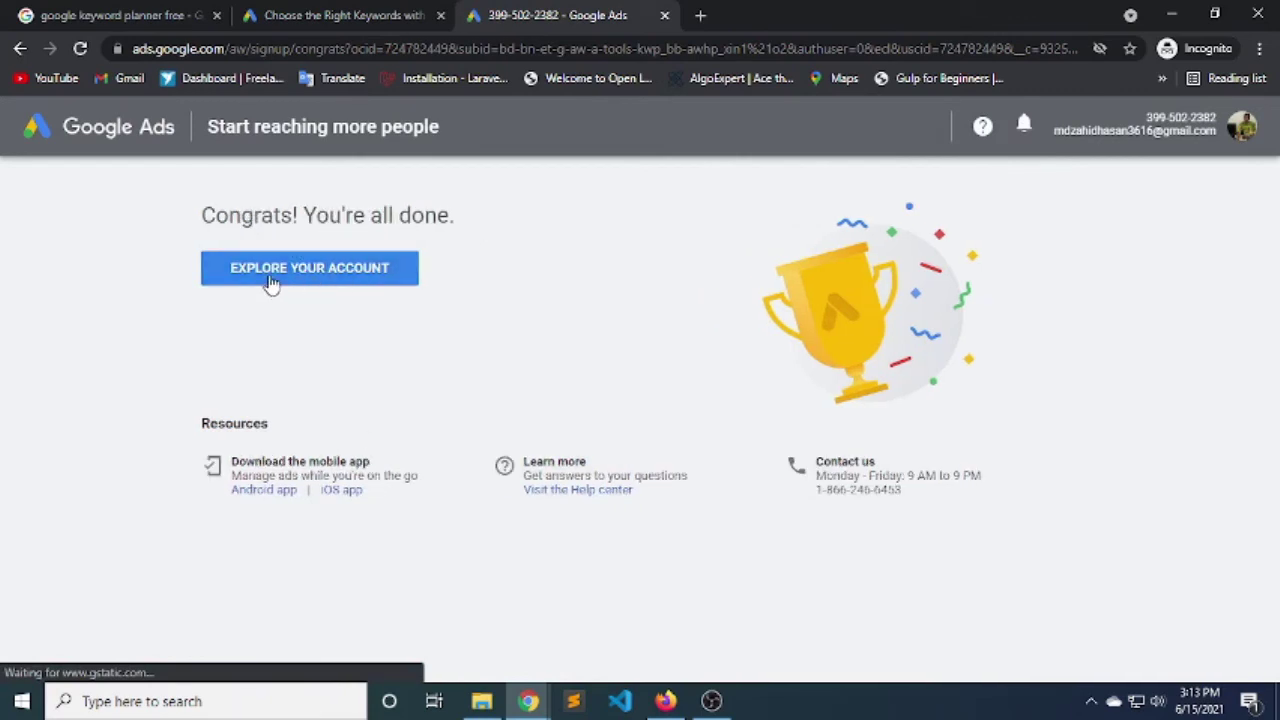
{"action": "left_click", "coordinate": [338, 277]}
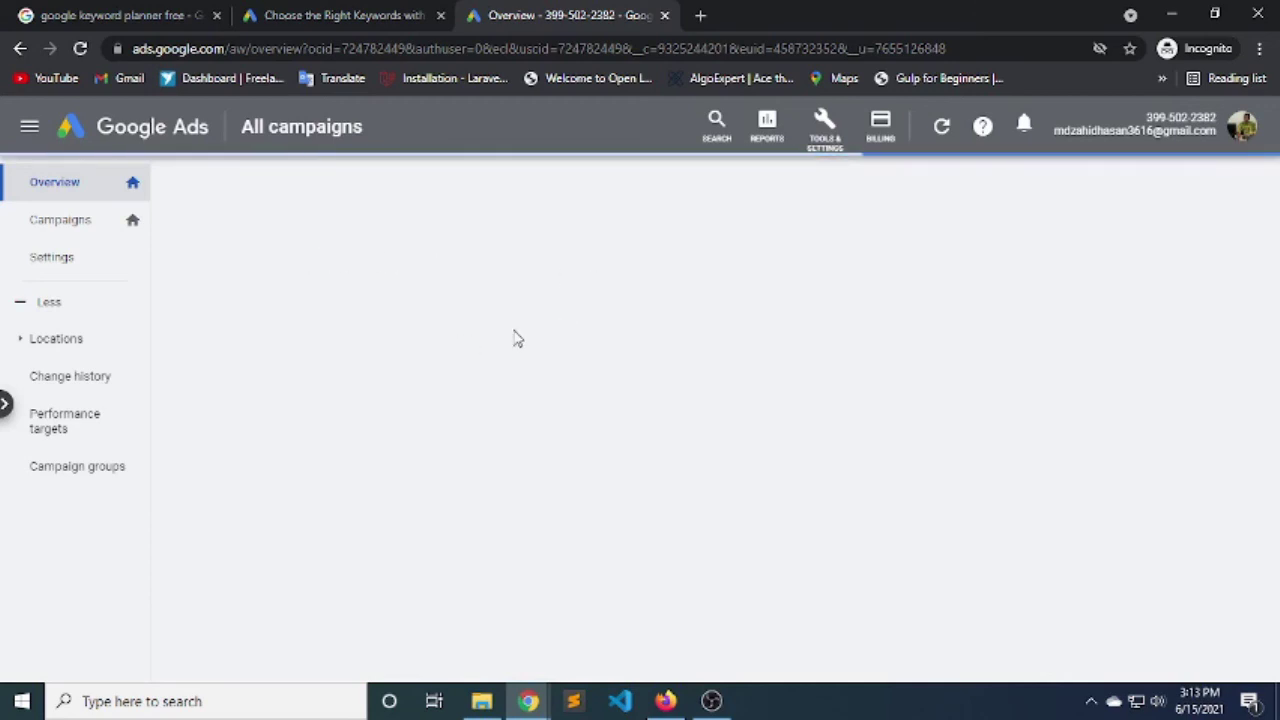
Open Keyword Planner from Tools & Settings under Planning.
{"action": "left_click", "coordinate": [825, 141]}
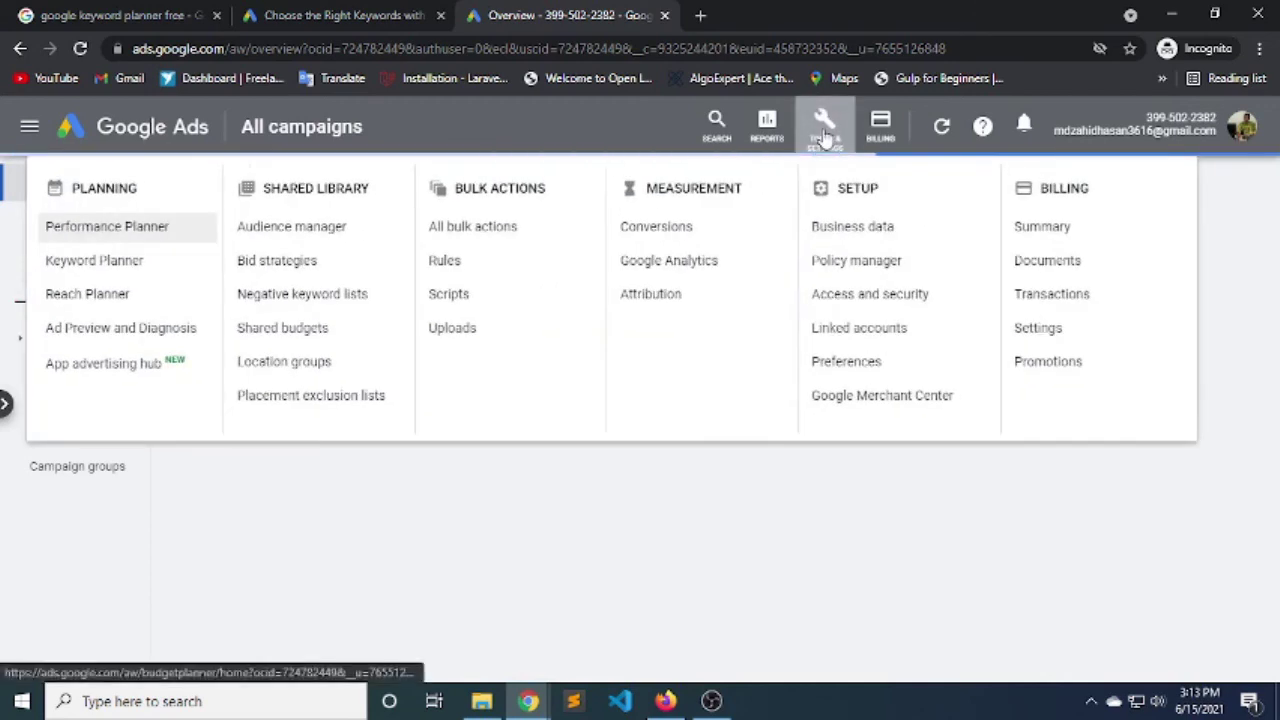
{"action": "left_click", "coordinate": [106, 260]}
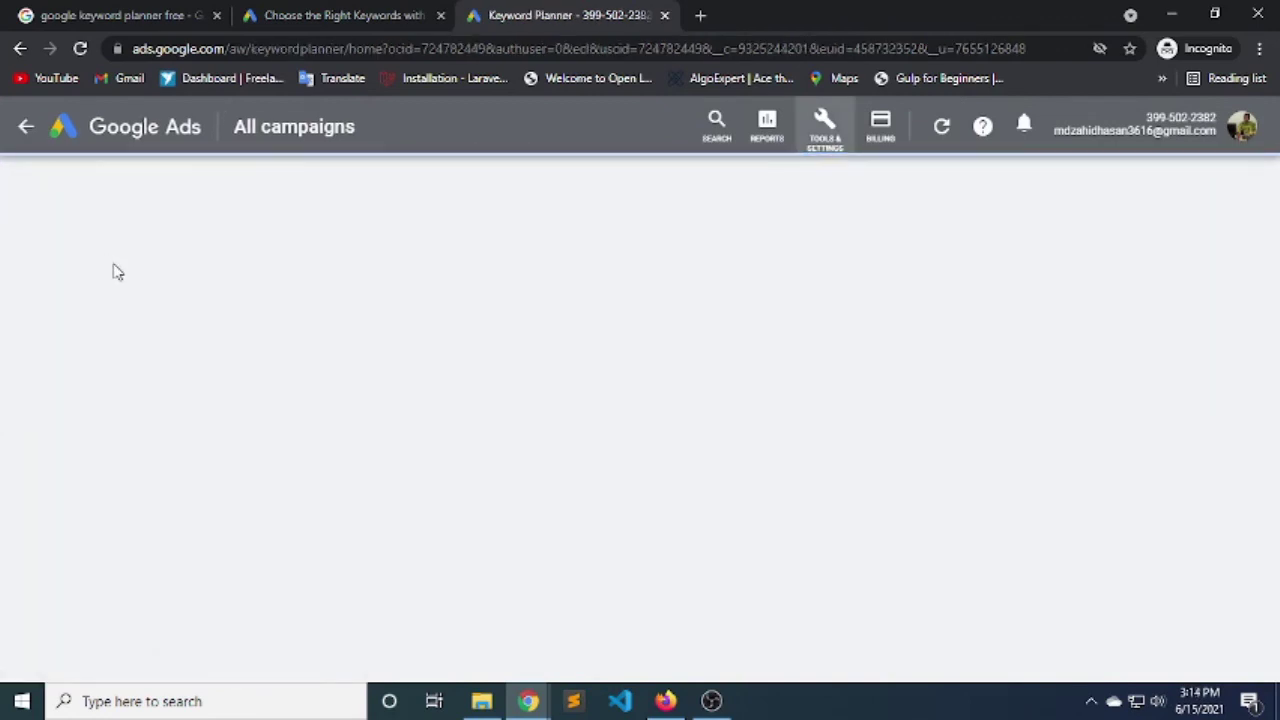